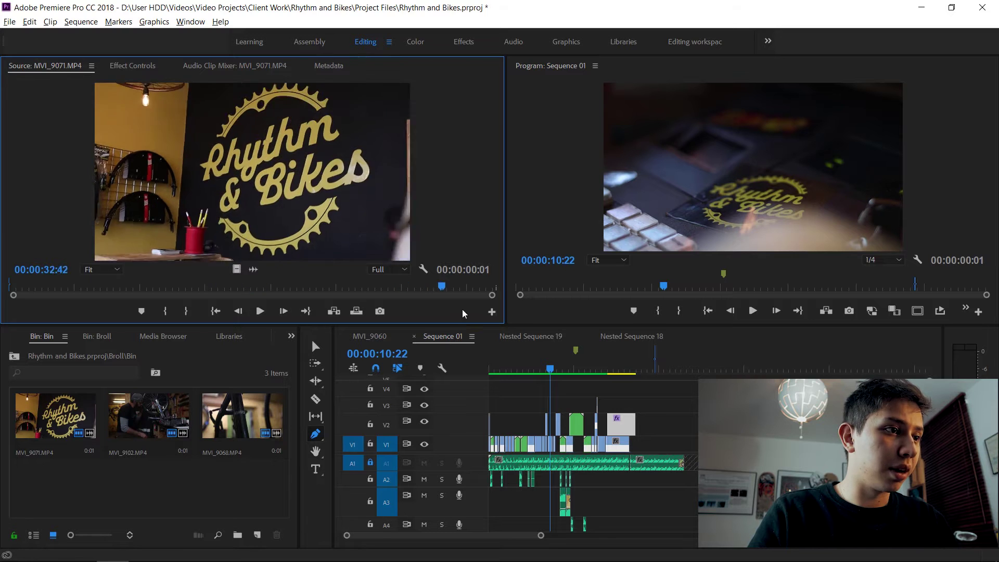
# Step: Scrub the source clip MVI_9071.MP4, return to its start and play it forward at increasing speed to the end
pyautogui.moveTo(148, 289); pyautogui.dragTo(328, 289)
pyautogui.press('Home')
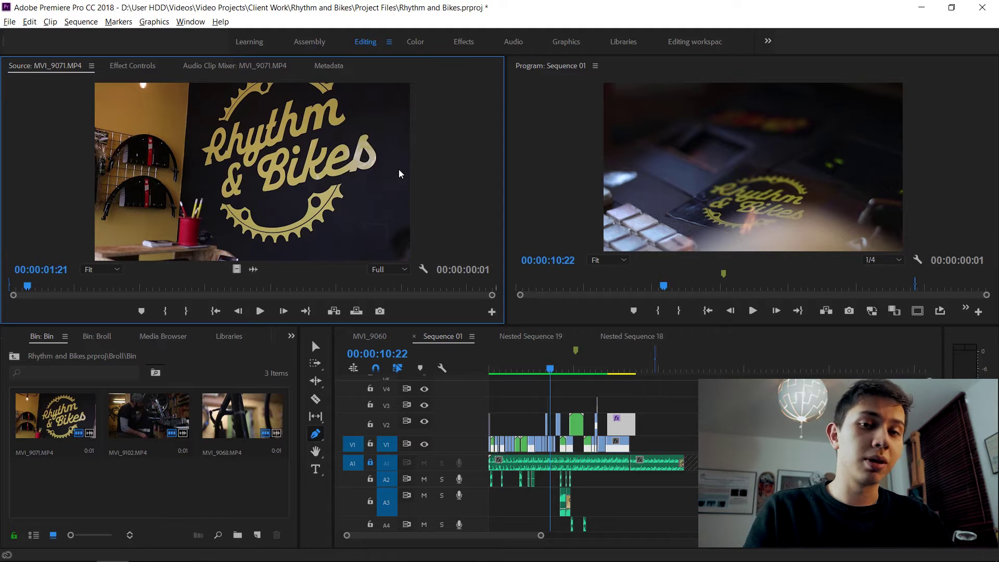
pyautogui.press('l')
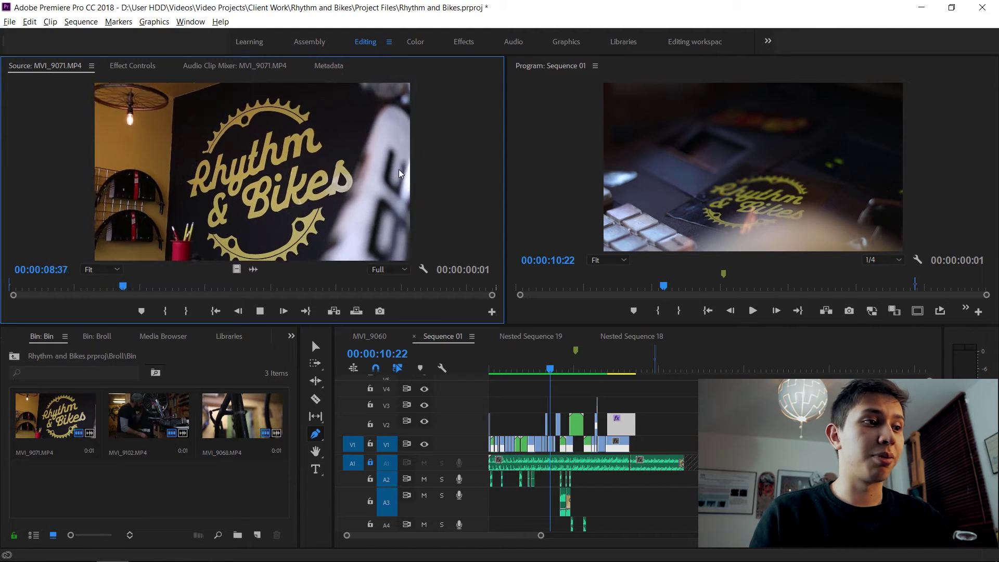
pyautogui.press('l')
pyautogui.press('l')
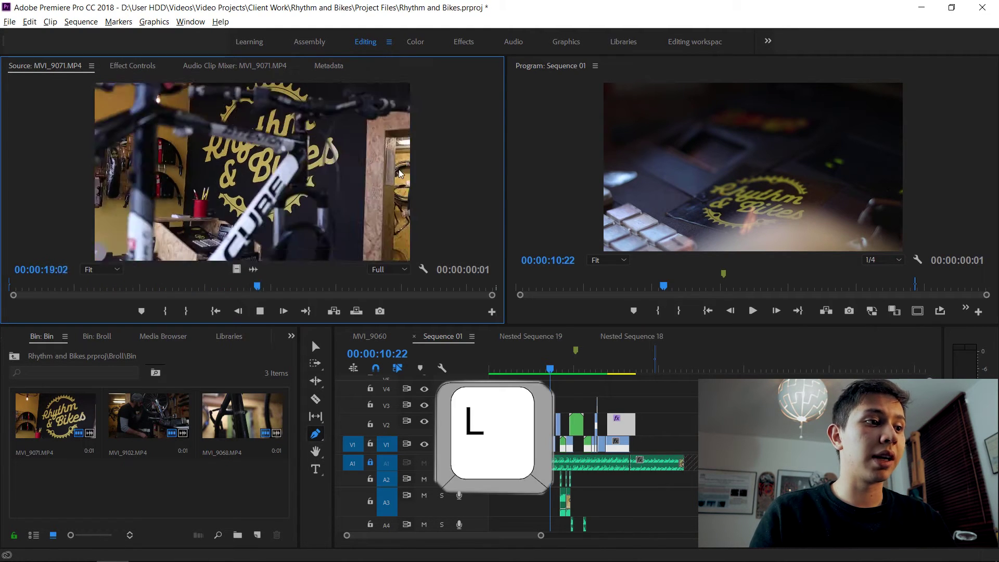
pyautogui.press('l')
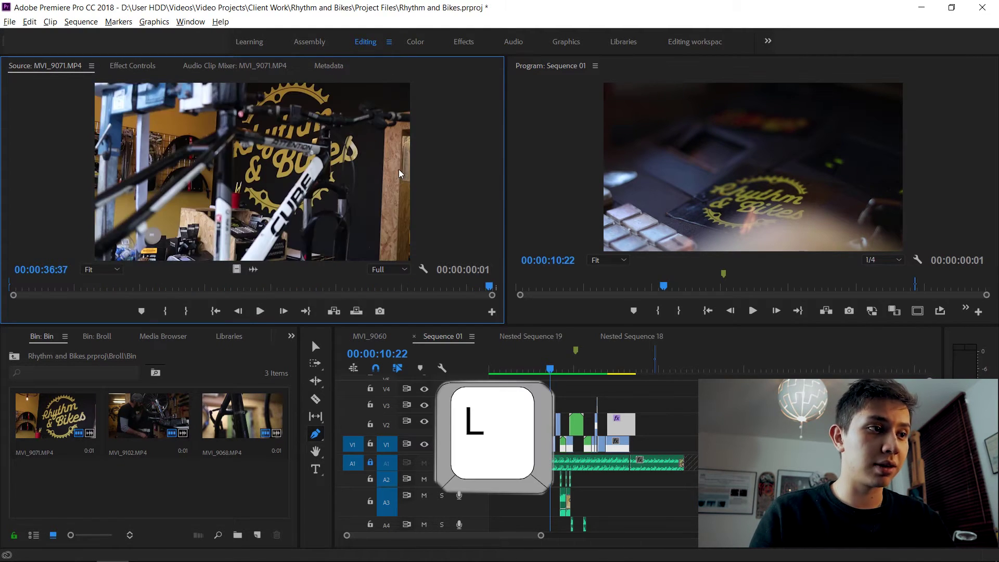
# Step: Play the source clip from about 17 seconds, and run it in reverse at increasing speed towards its beginning
pyautogui.click(123, 287)
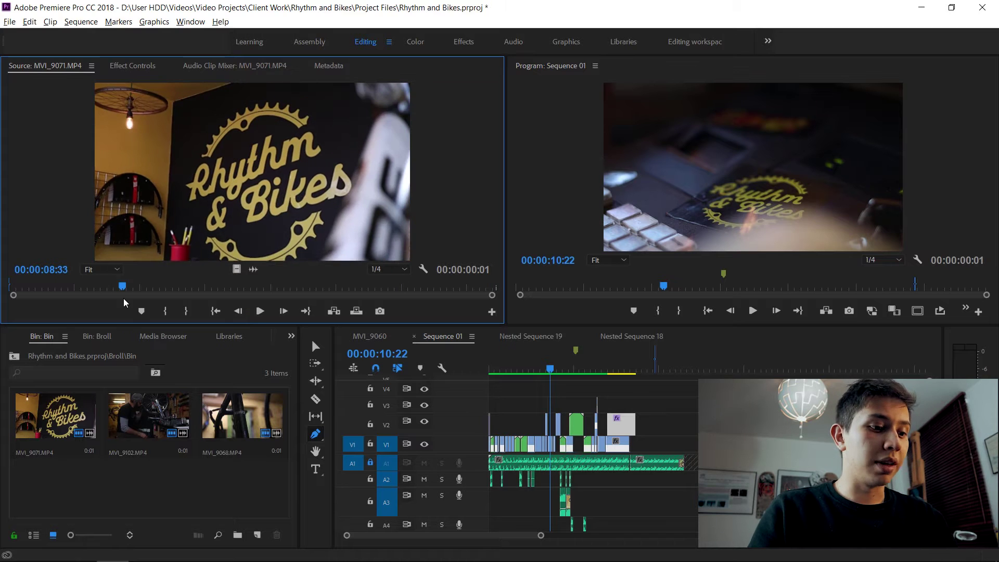
pyautogui.click(232, 287)
pyautogui.press('l')
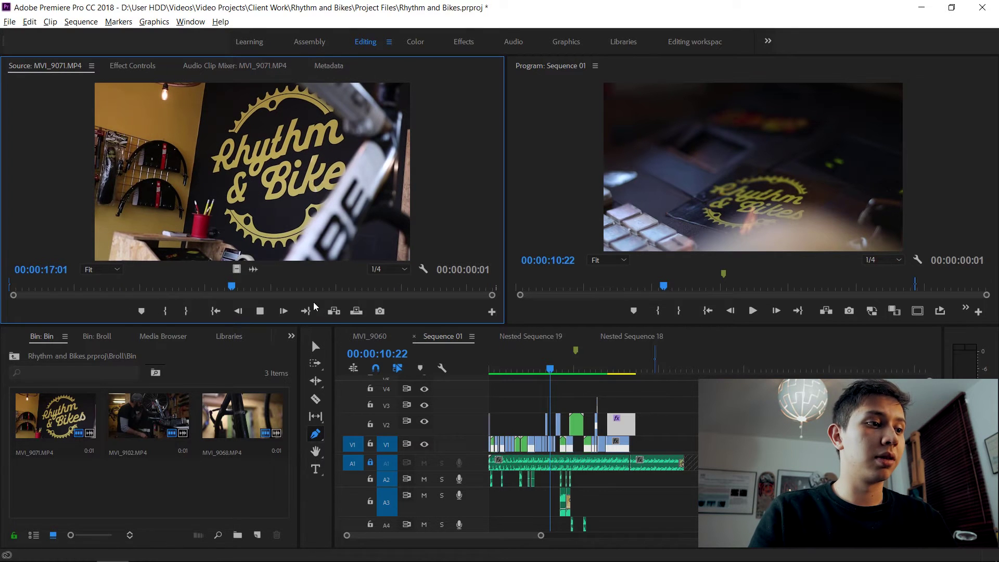
pyautogui.press('j')
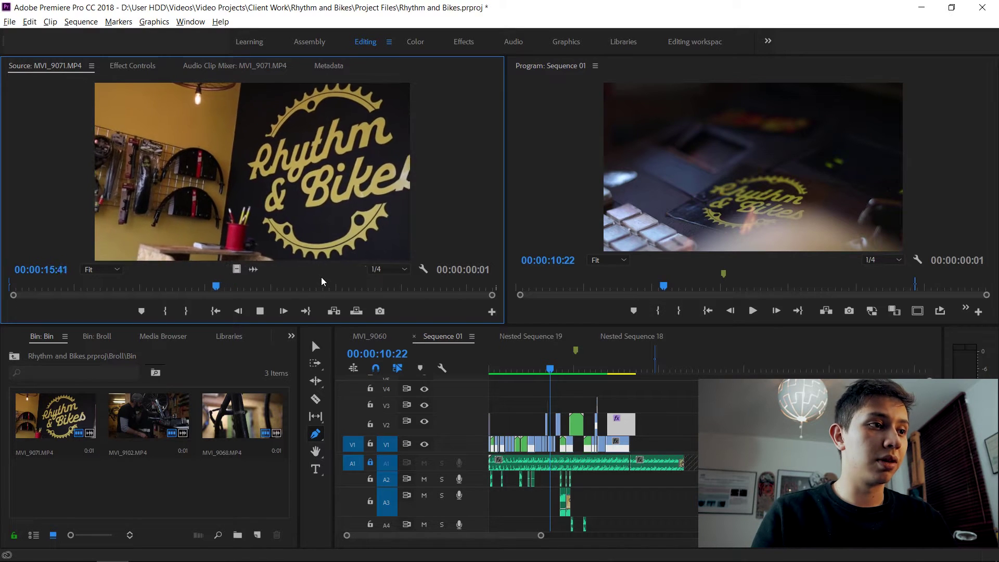
pyautogui.press('j')
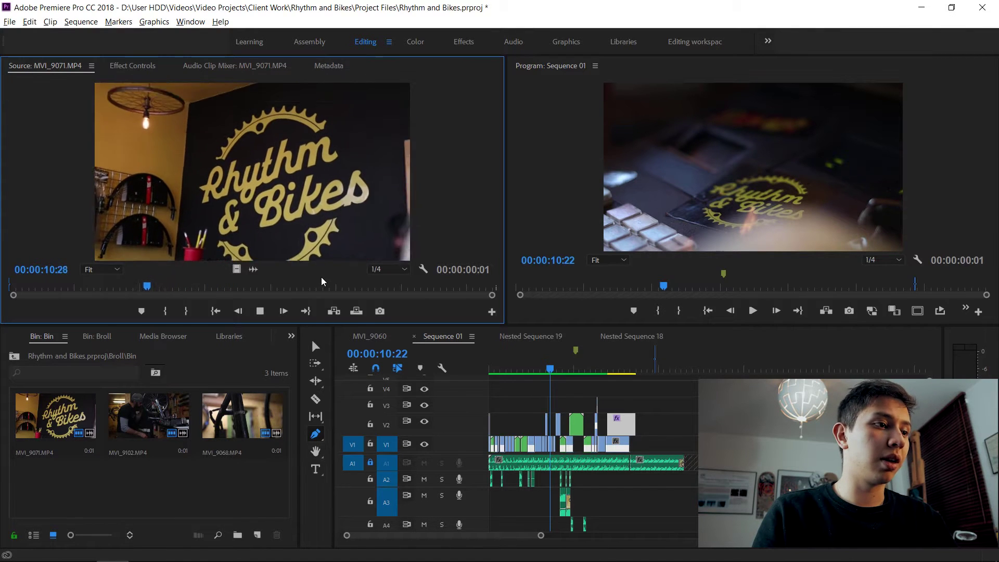
pyautogui.press('j')
pyautogui.press('j')
pyautogui.press('j')
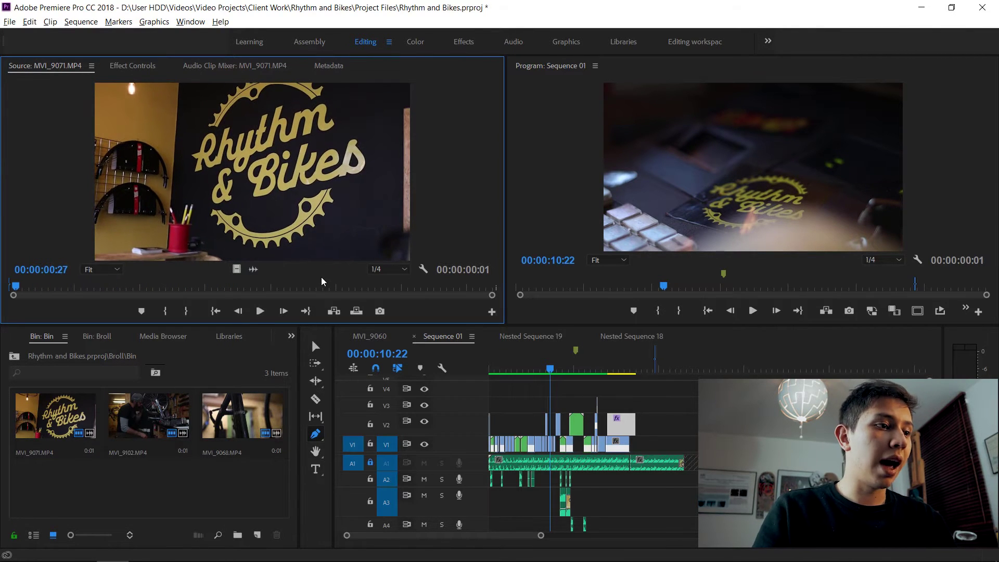
# Step: From about 15 seconds into the source clip, play, stop and reverse repeatedly to review the shot with the bike
pyautogui.click(208, 286)
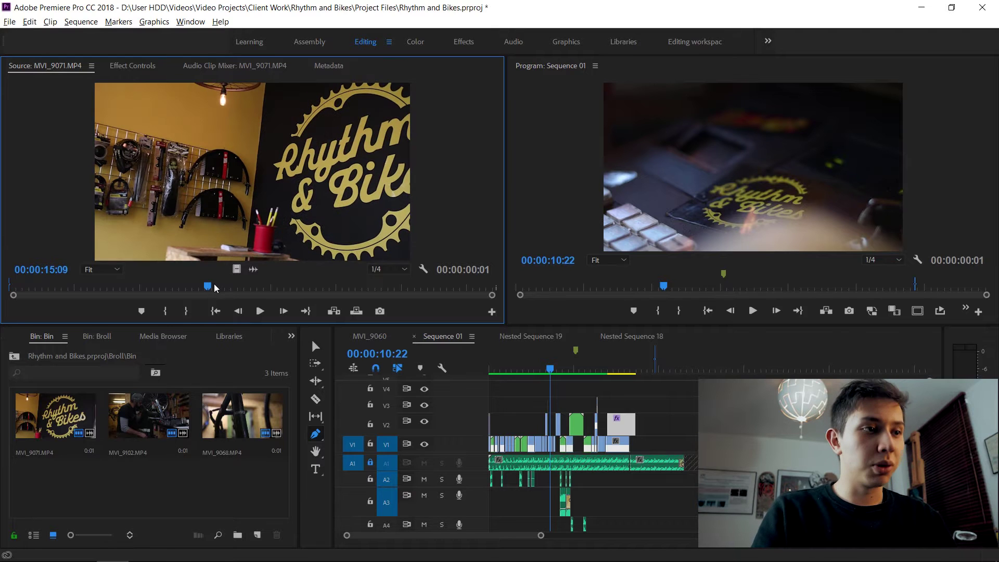
pyautogui.press('l')
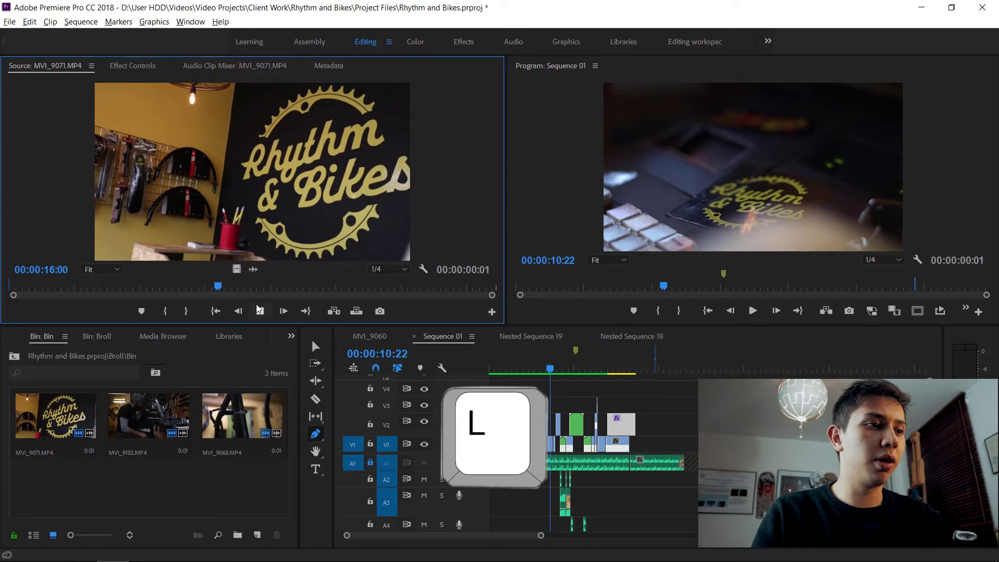
pyautogui.press('k')
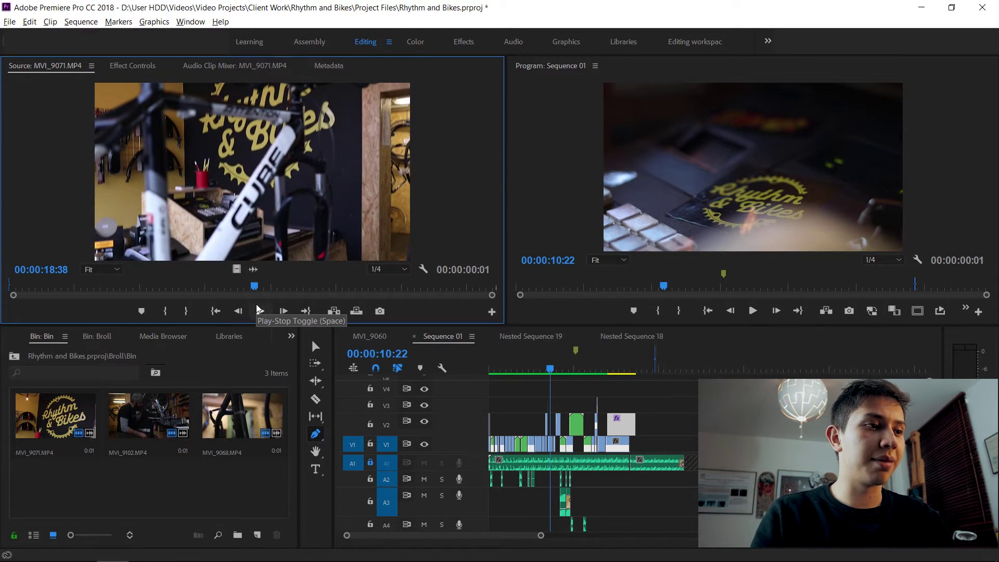
pyautogui.press('j')
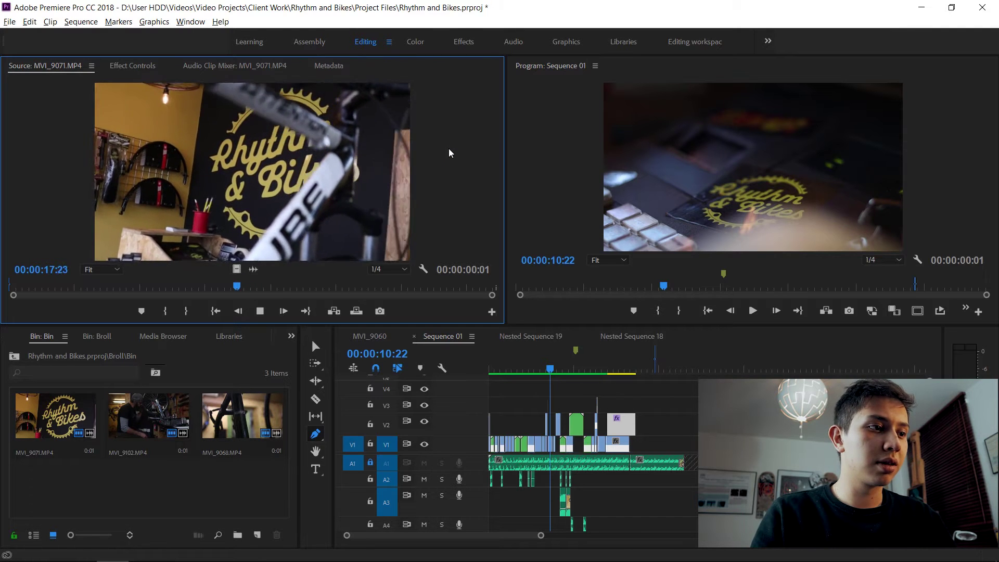
pyautogui.press('k')
pyautogui.press('l')
pyautogui.press('j')
pyautogui.press('l')
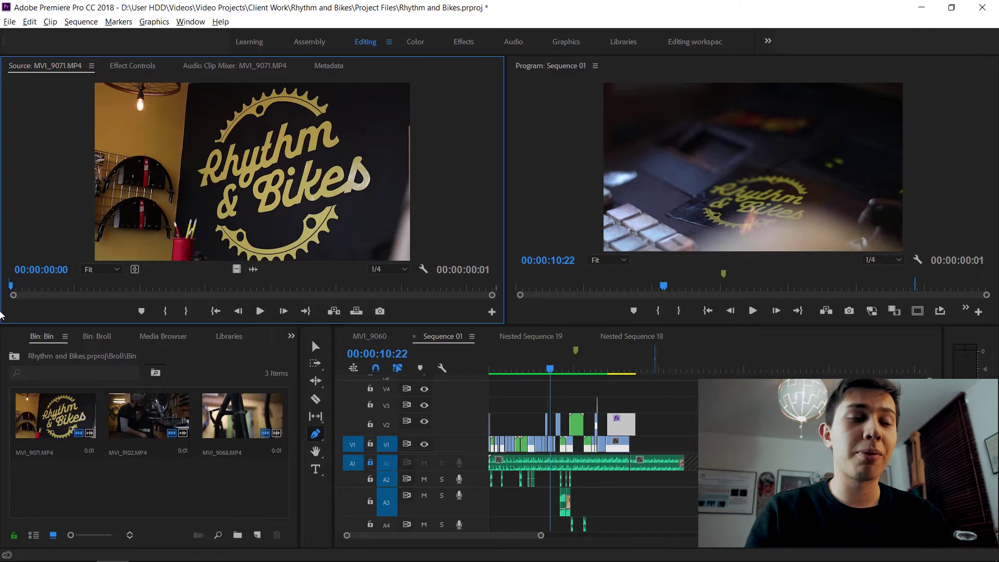
# Step: Review MVI_9071.MP4 from its start, alternating forward, slow and reverse playback, for a section worth using
pyautogui.press('l')
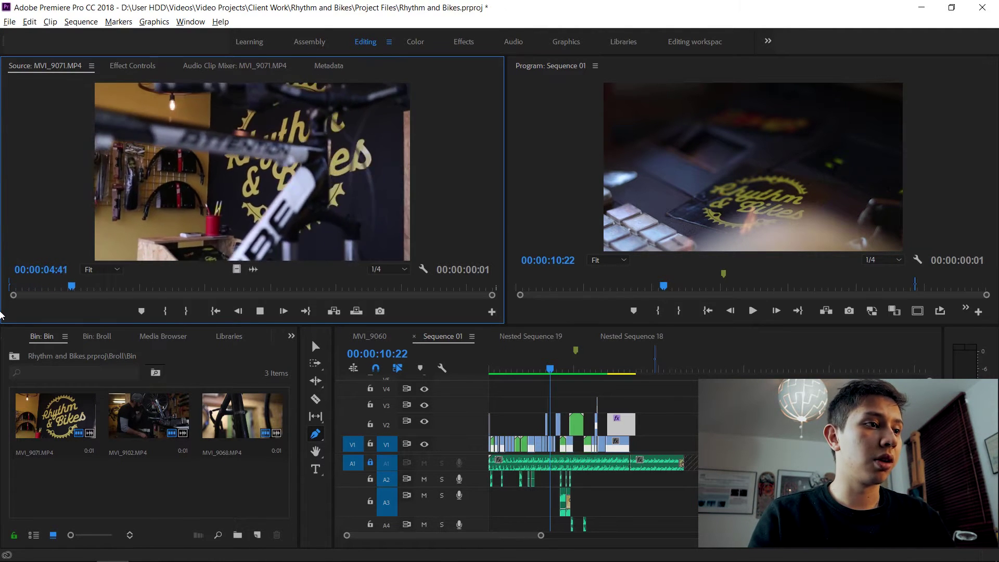
pyautogui.press('k')
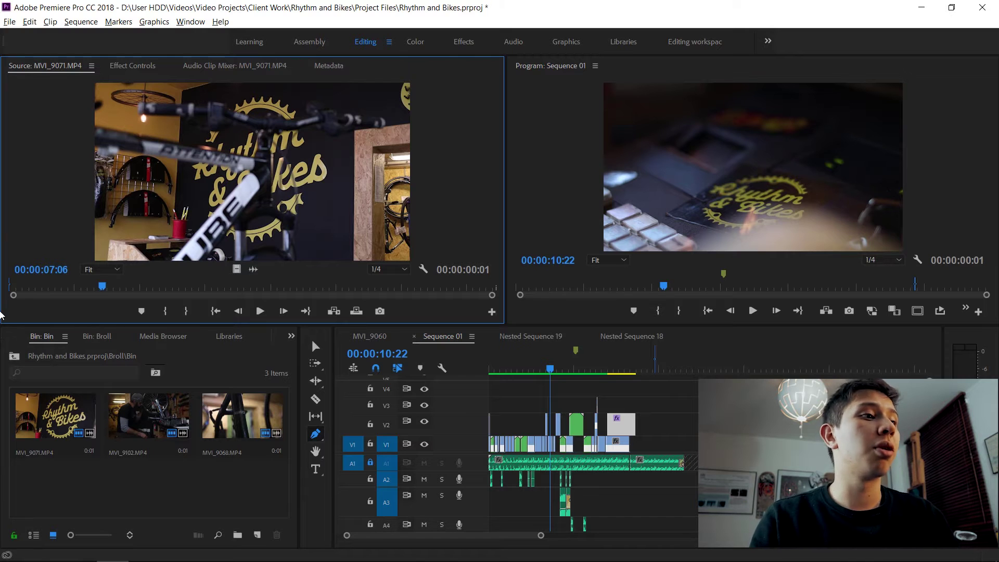
pyautogui.press('l')
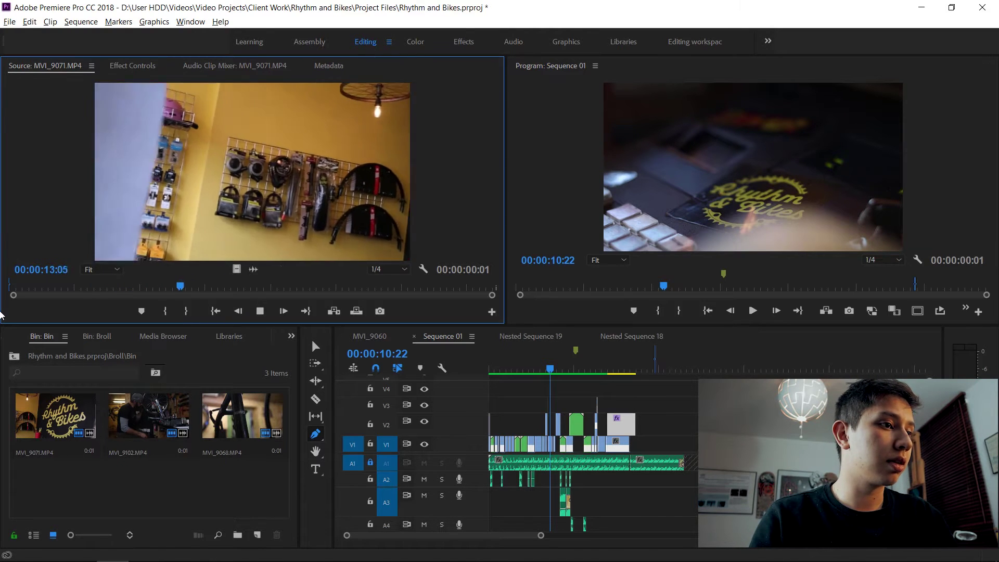
pyautogui.press('k')
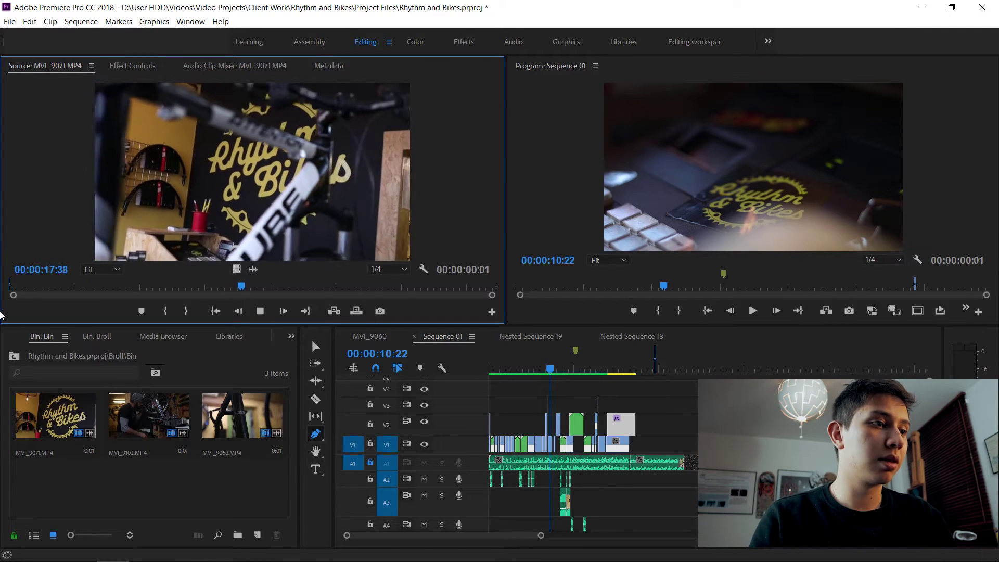
pyautogui.press('k')
pyautogui.press('j')
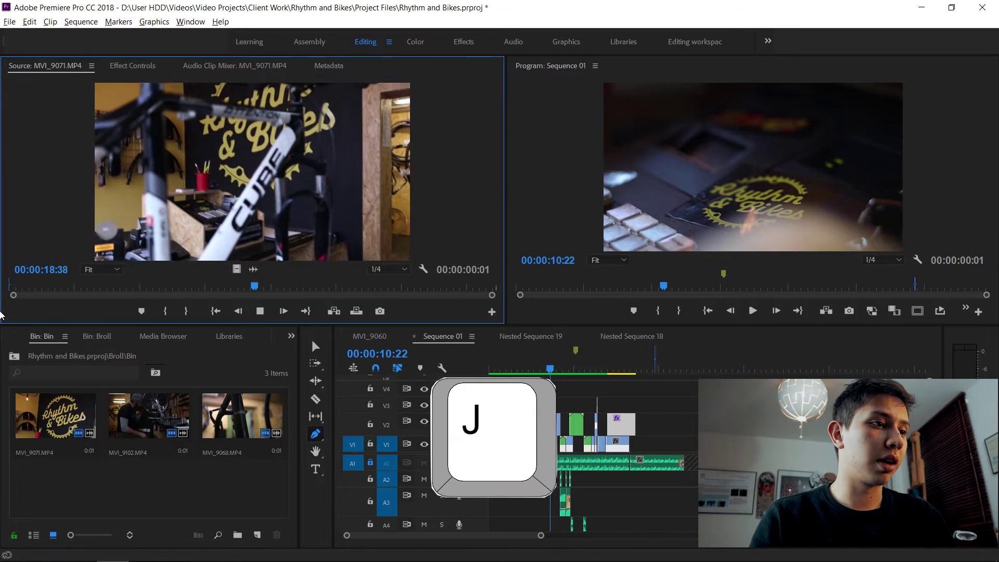
pyautogui.press('k')
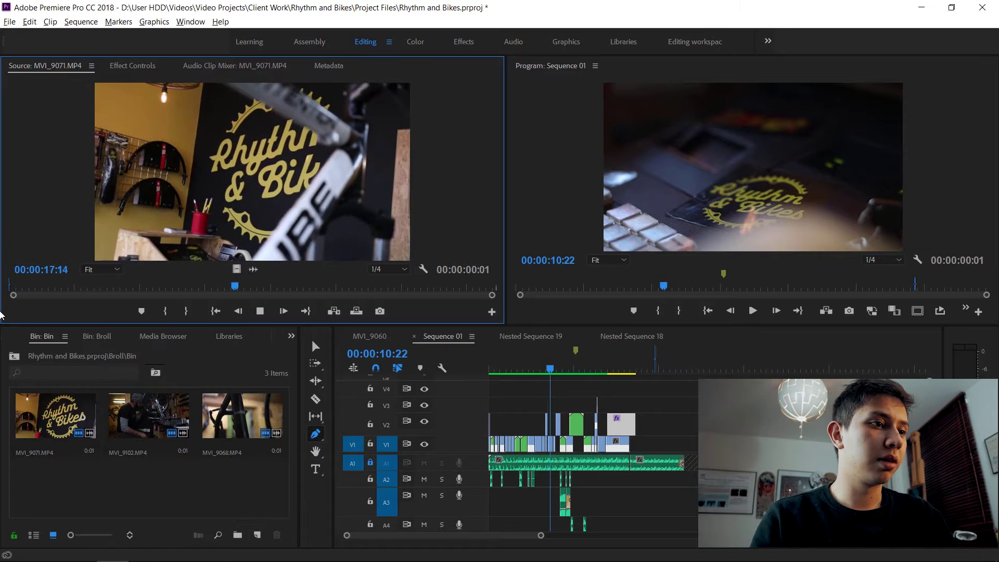
pyautogui.press('k')
pyautogui.press('l')
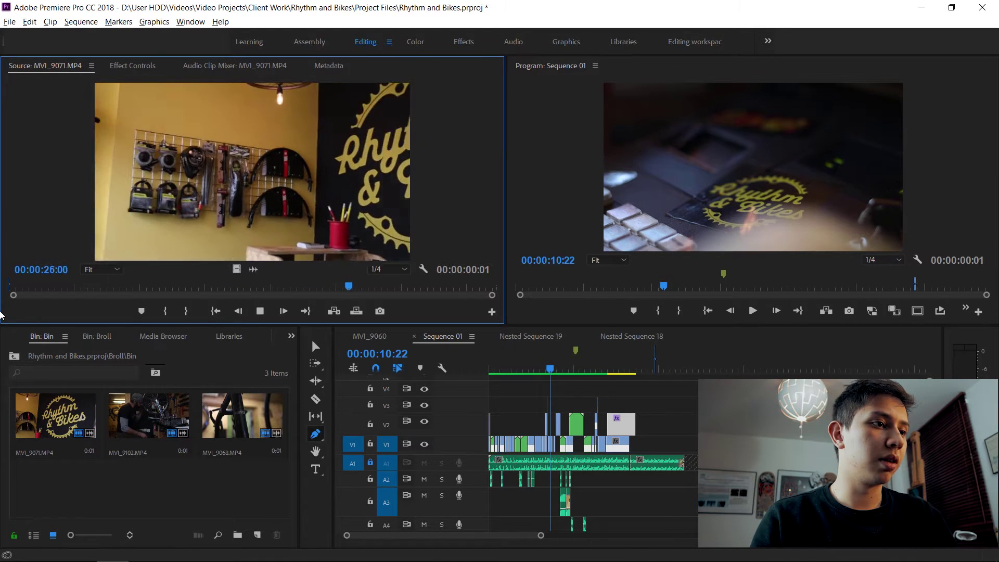
pyautogui.press('k')
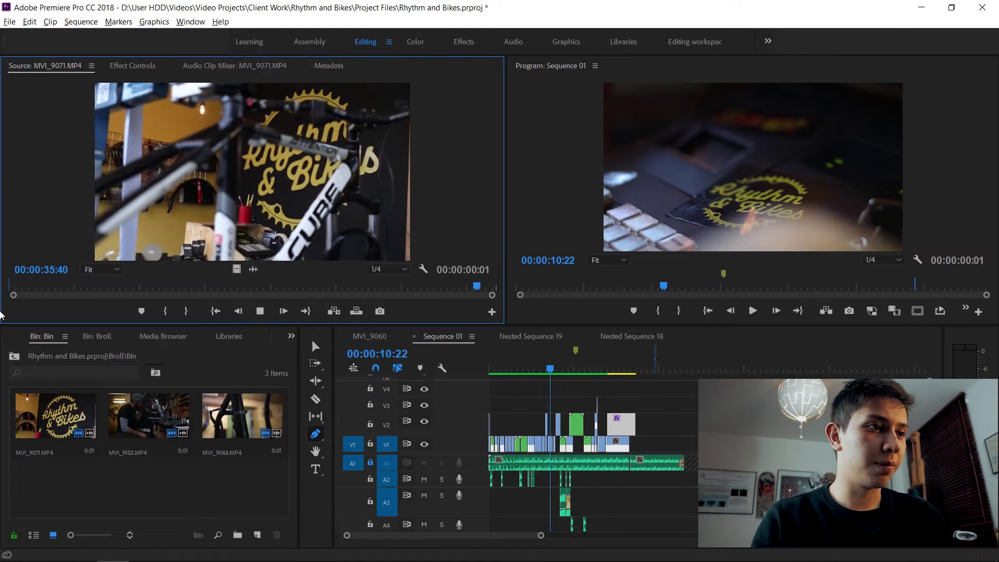
pyautogui.press('j')
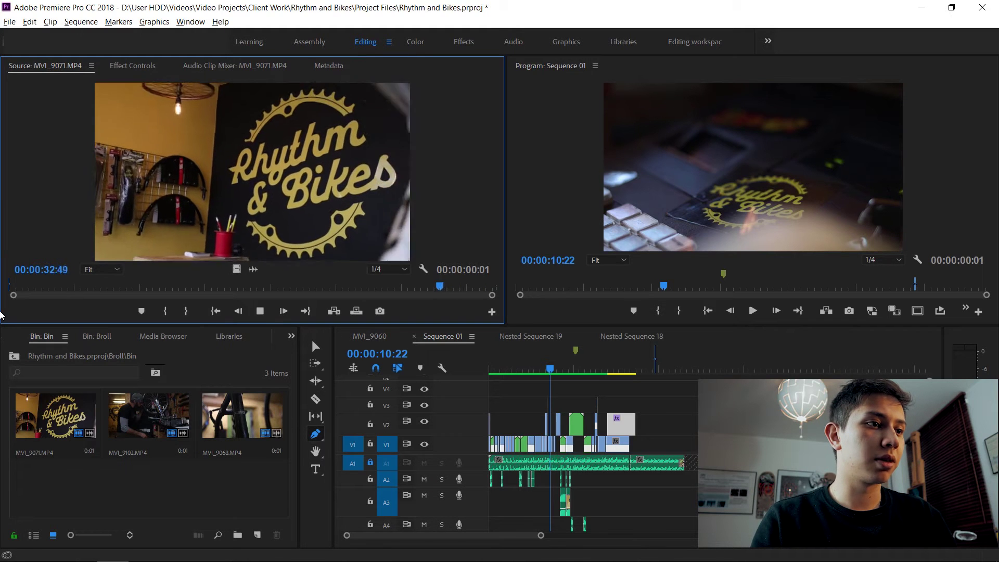
pyautogui.press('k')
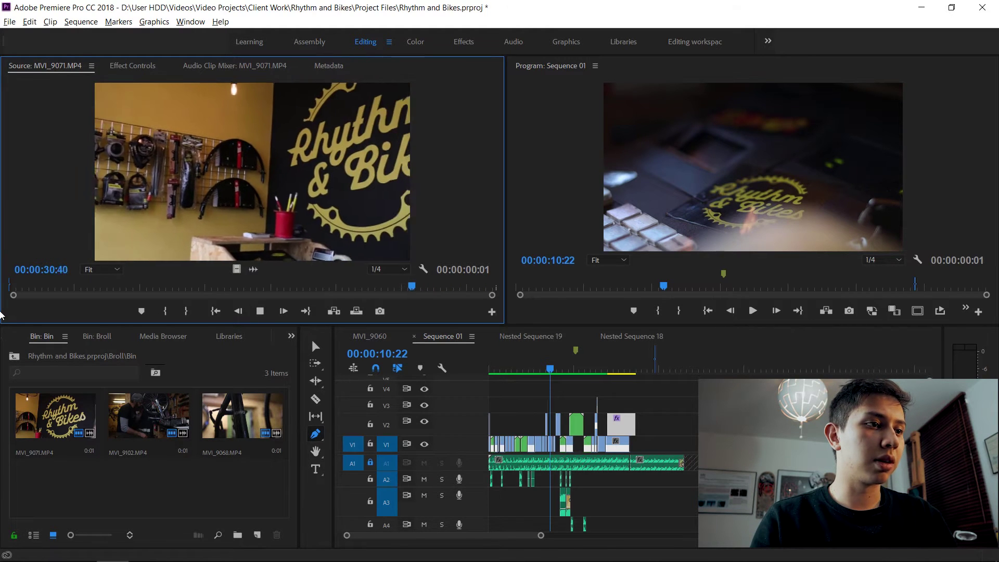
# Step: Mark an in point at 00:00:32:28 and an out point at 00:00:35:45 in the source clip
pyautogui.press('k')
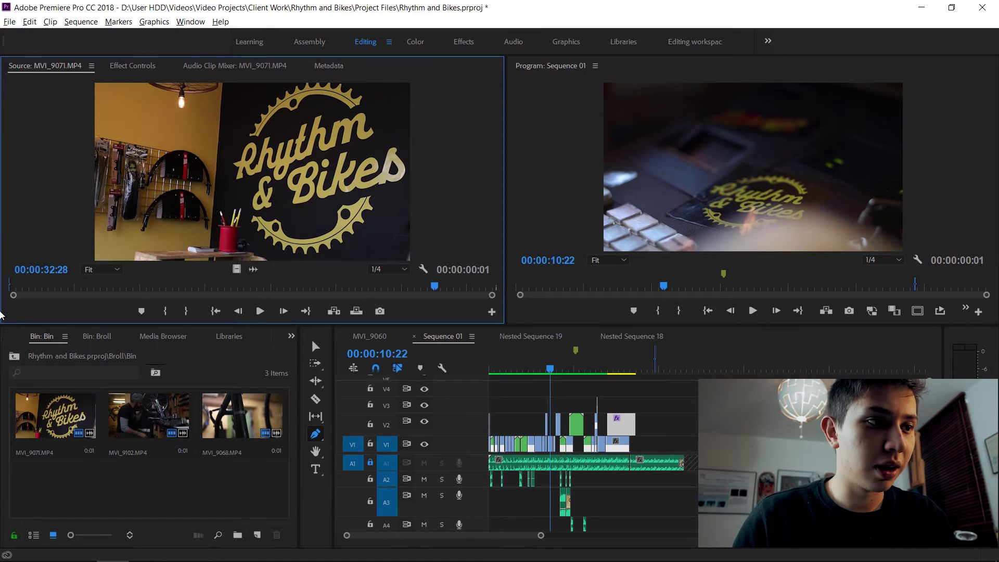
pyautogui.press('i')
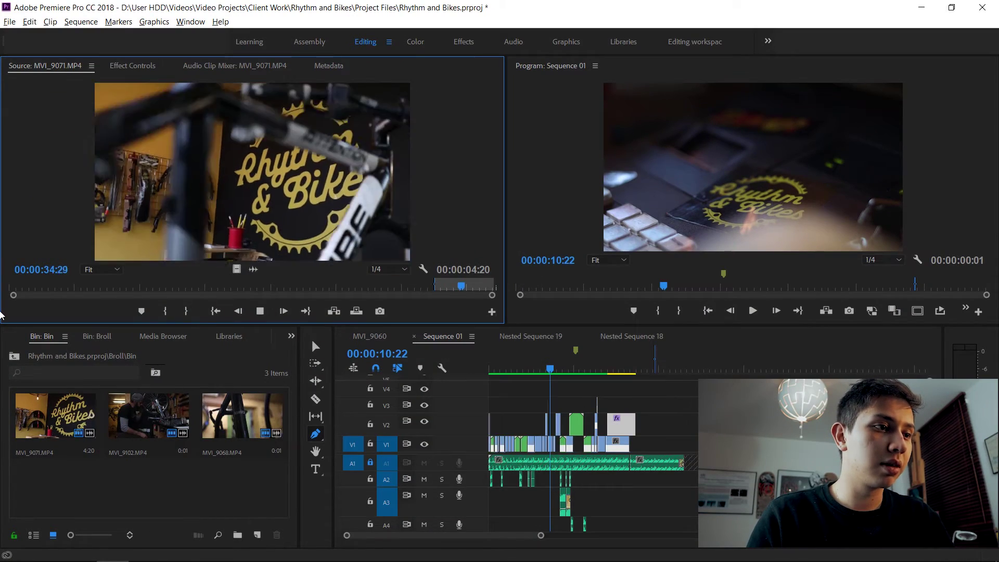
pyautogui.press('k')
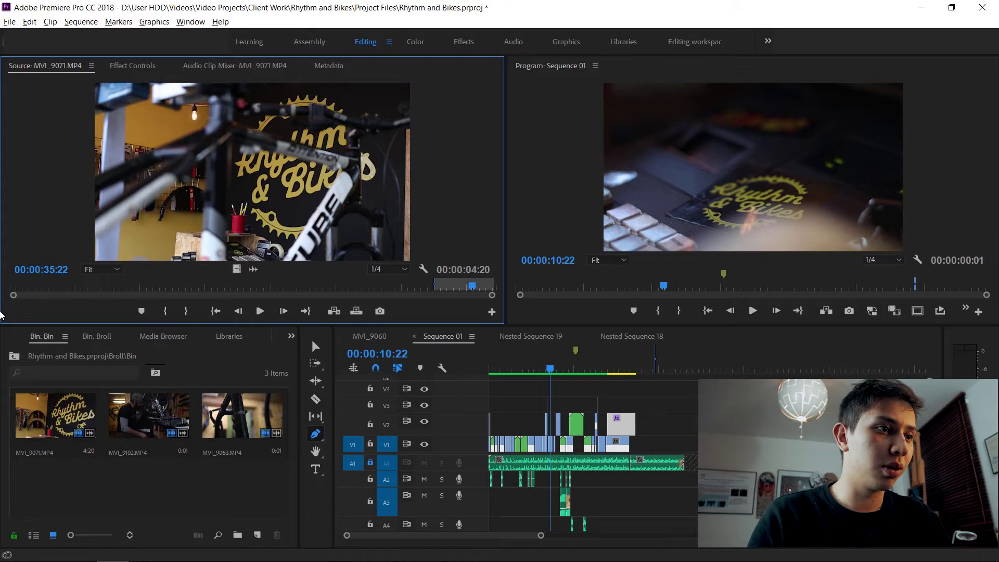
pyautogui.press('l')
pyautogui.press('k')
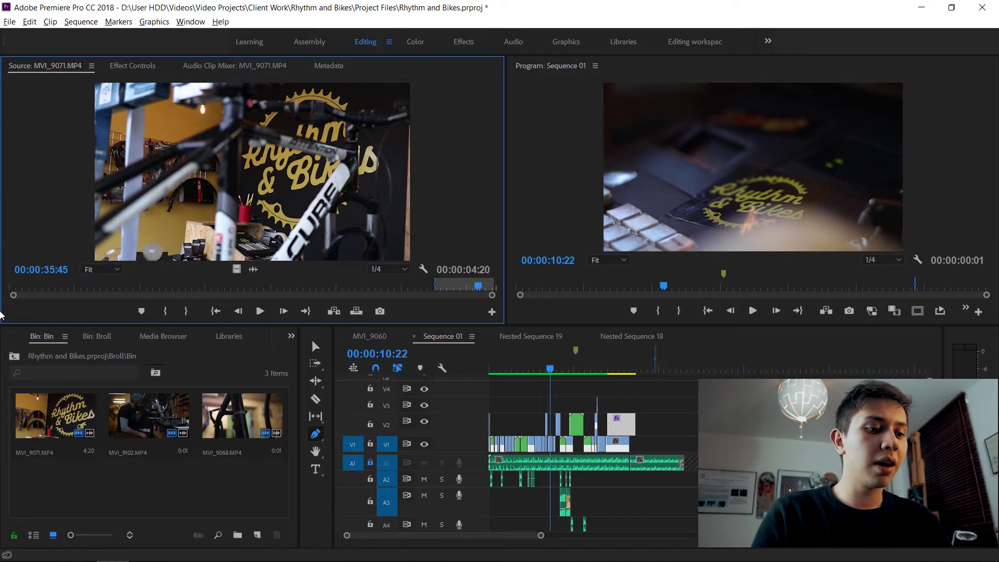
pyautogui.press('o')
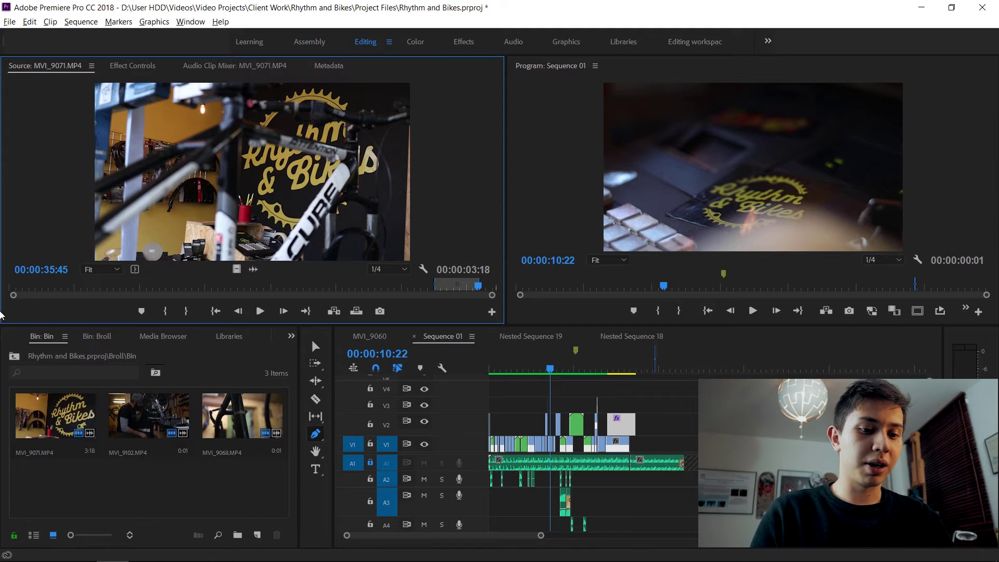
# Step: Jump between the source clip's in and out points to check the marked section
pyautogui.hotkey('shift', 'i')
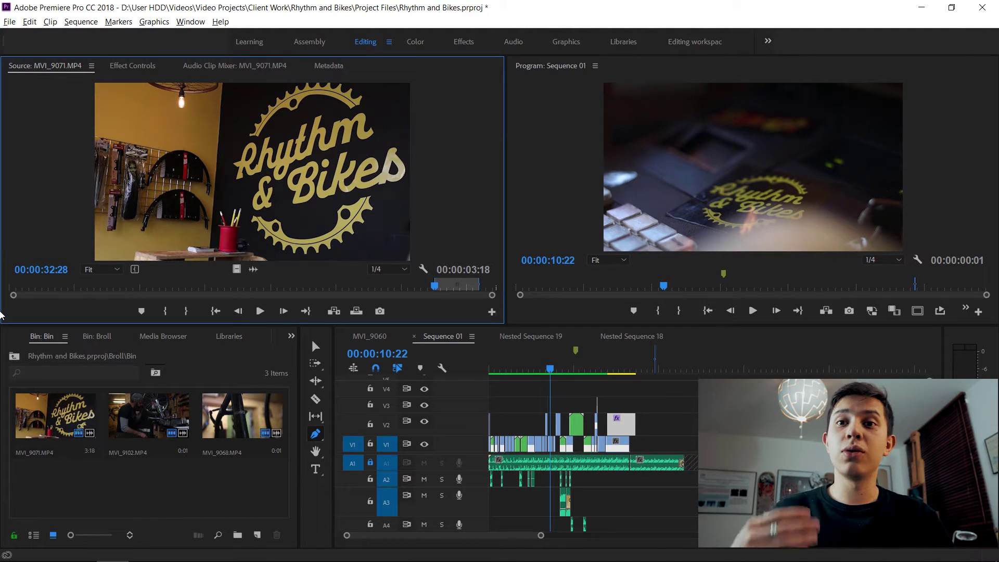
pyautogui.hotkey('shift', 'o')
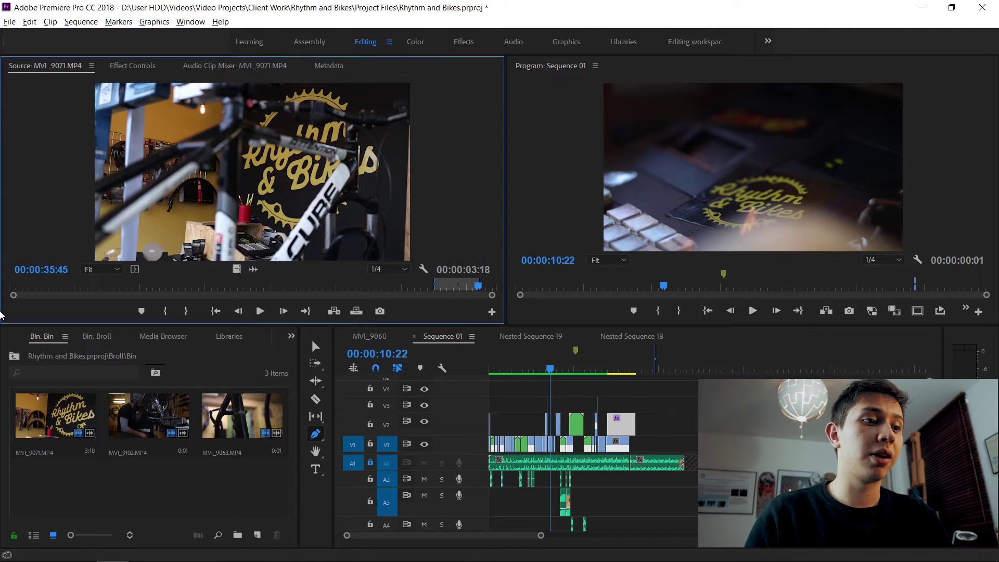
pyautogui.hotkey('shift', 'i')
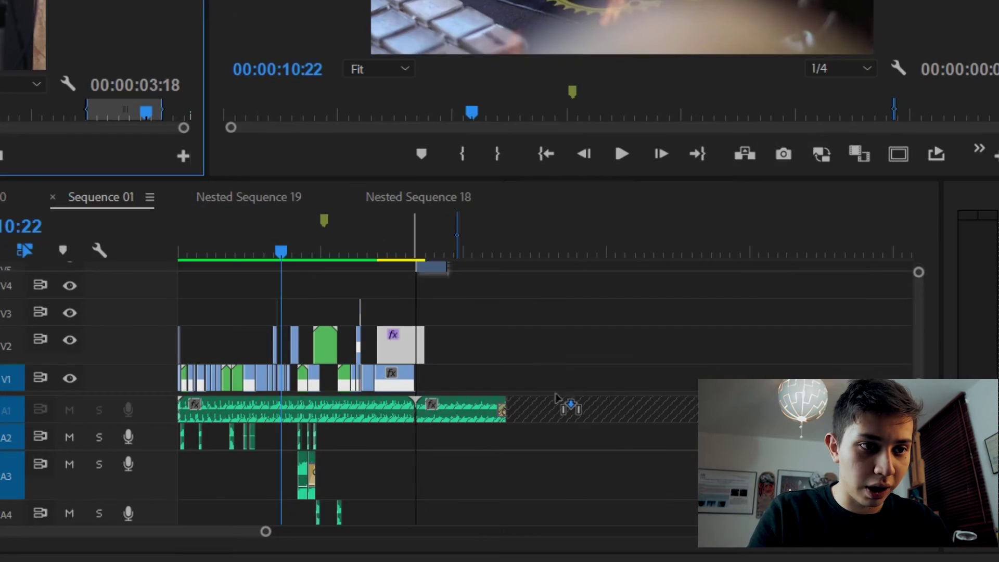
# Step: Try to place the marked section of MVI_9071.MP4 after the last V1 clip in Sequence 01
pyautogui.moveTo(556, 395); pyautogui.dragTo(513, 376)
pyautogui.moveTo(513, 252); pyautogui.dragTo(529, 253)
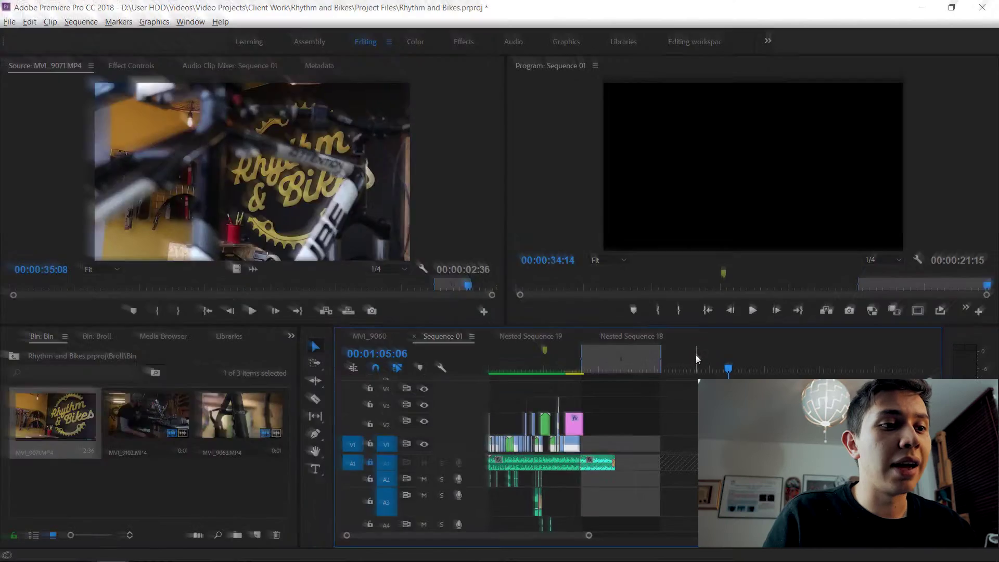
# Step: Adjust both ends of the marked range on the Sequence 01 timeline, and clear its in and out points
pyautogui.click(650, 362)
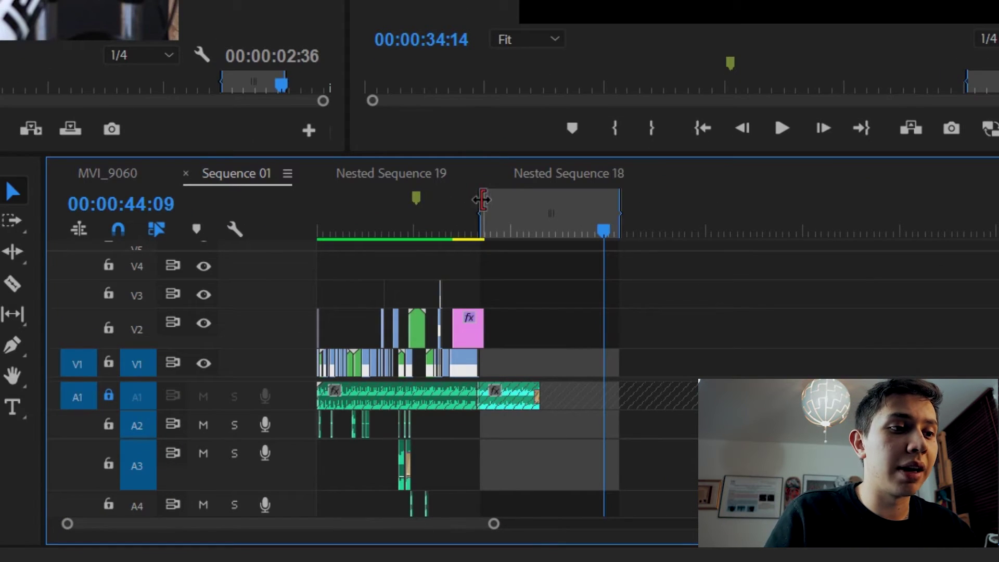
pyautogui.moveTo(482, 200)
pyautogui.mouseDown()
pyautogui.moveTo(453, 201)
pyautogui.moveTo(485, 200)
pyautogui.mouseUp()
pyautogui.moveTo(619, 201); pyautogui.dragTo(641, 241)
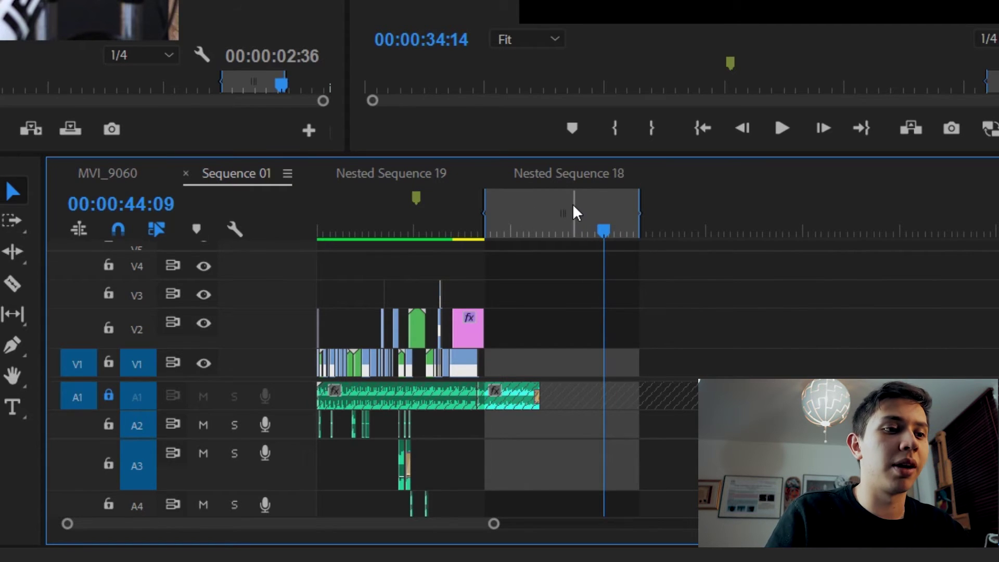
pyautogui.rightClick(572, 211)
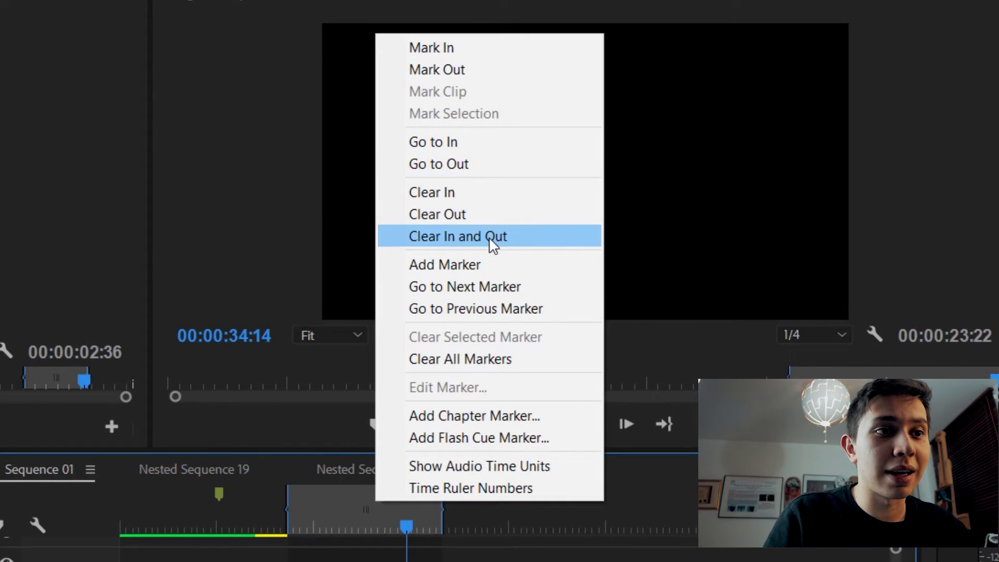
pyautogui.click(492, 244)
# Step: Move the Sequence 01 playhead to 00:00:26:03, just past the end of the graphic on V2
pyautogui.moveTo(415, 294); pyautogui.dragTo(337, 298)
pyautogui.press('=')
pyautogui.press('=')
pyautogui.press('=')
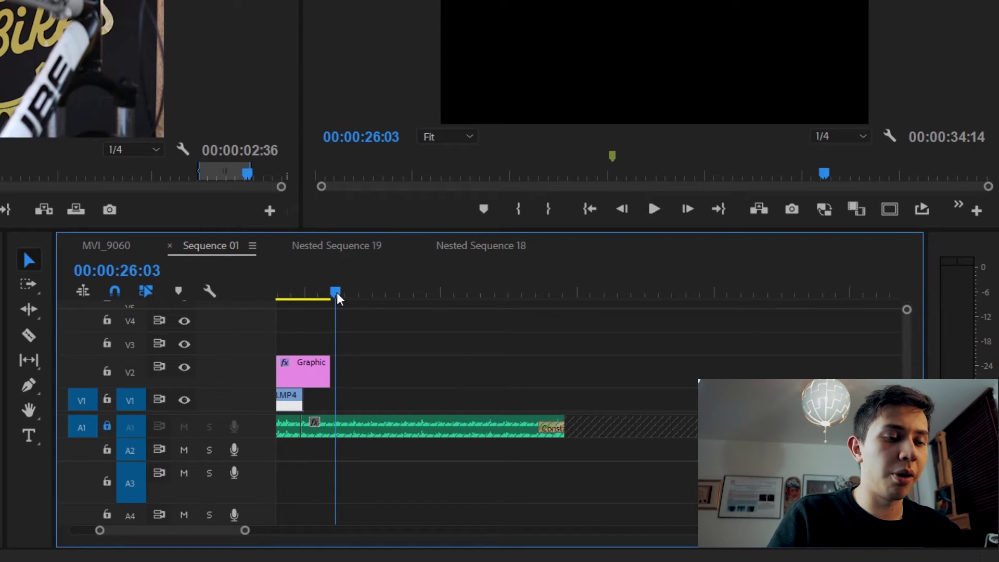